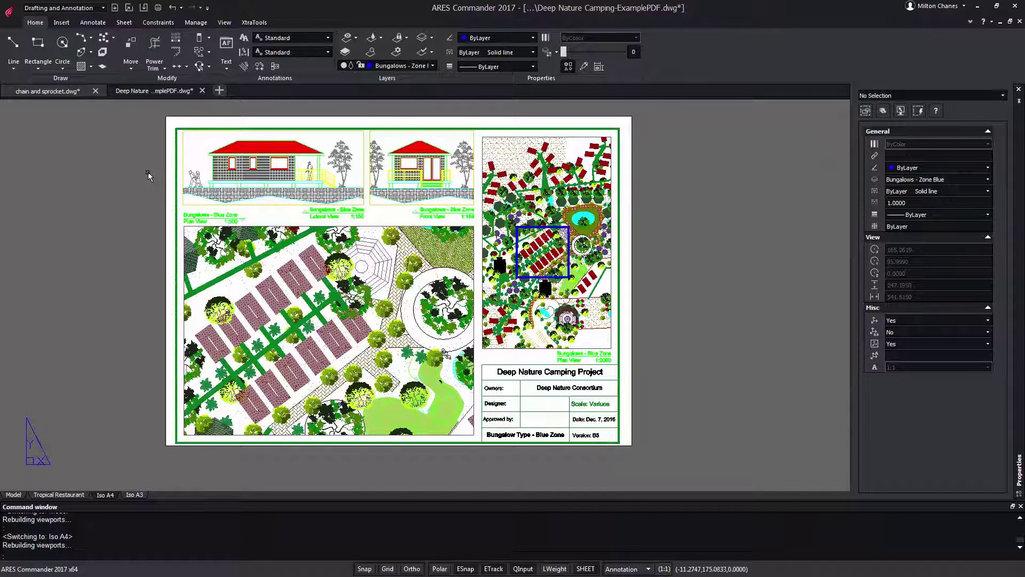
Start printing the Iso A4 sheet and try portrait orientation before switching back to landscape
key("ctrl+p")
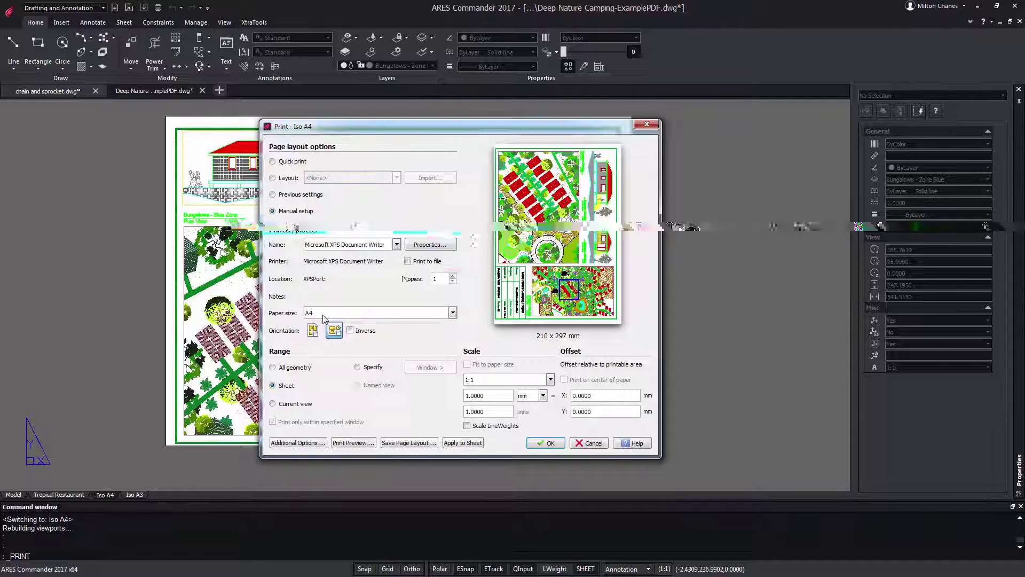
left_click(314, 332)
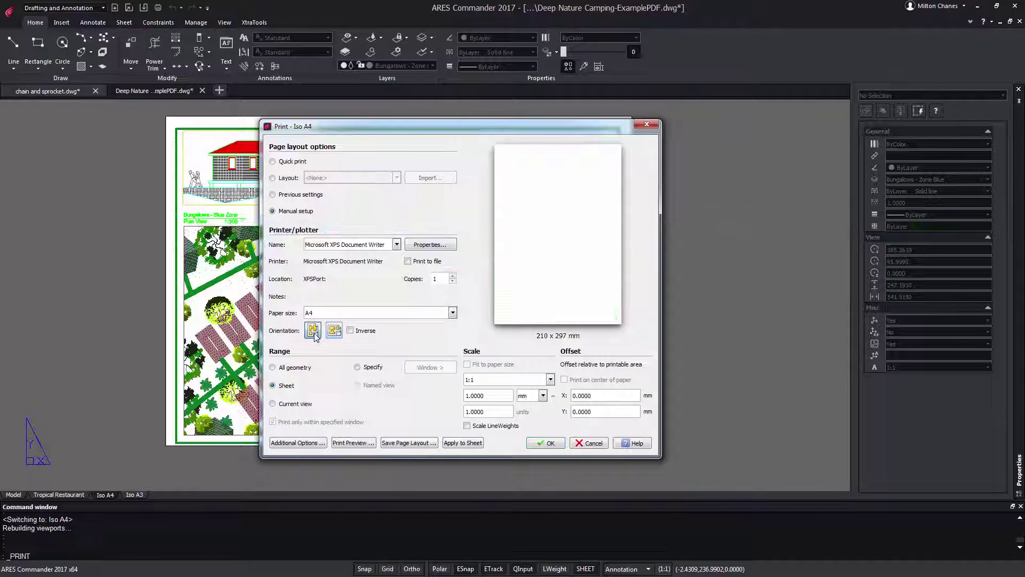
left_click(333, 331)
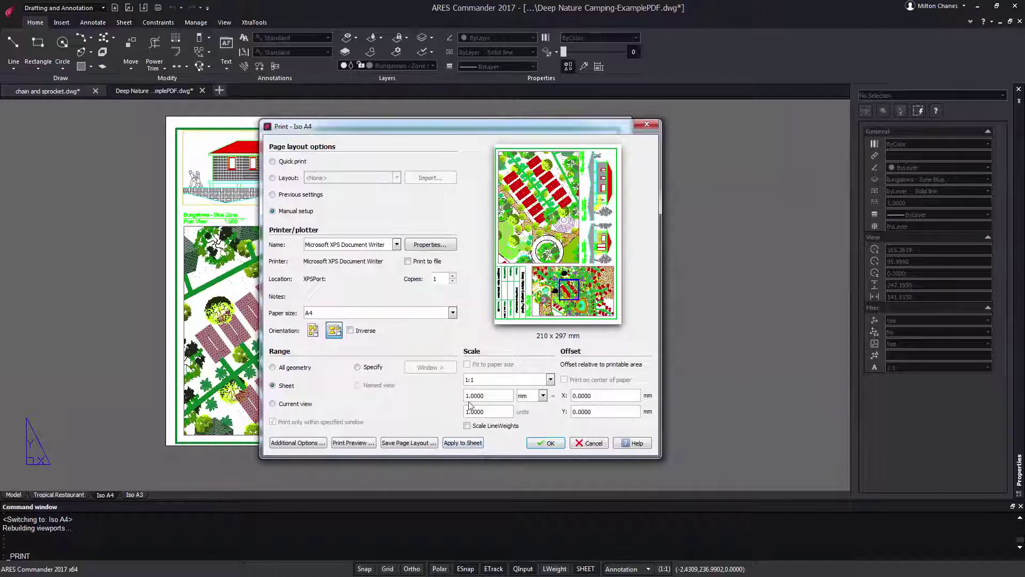
Restrict the print range to a specified window across the bungalow plan view
left_click(378, 369)
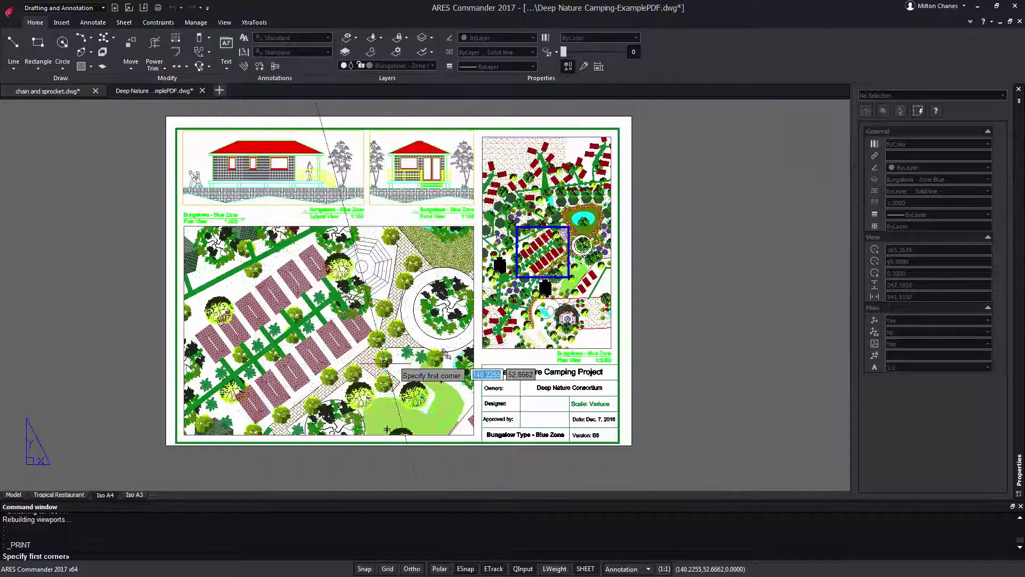
left_click(282, 203)
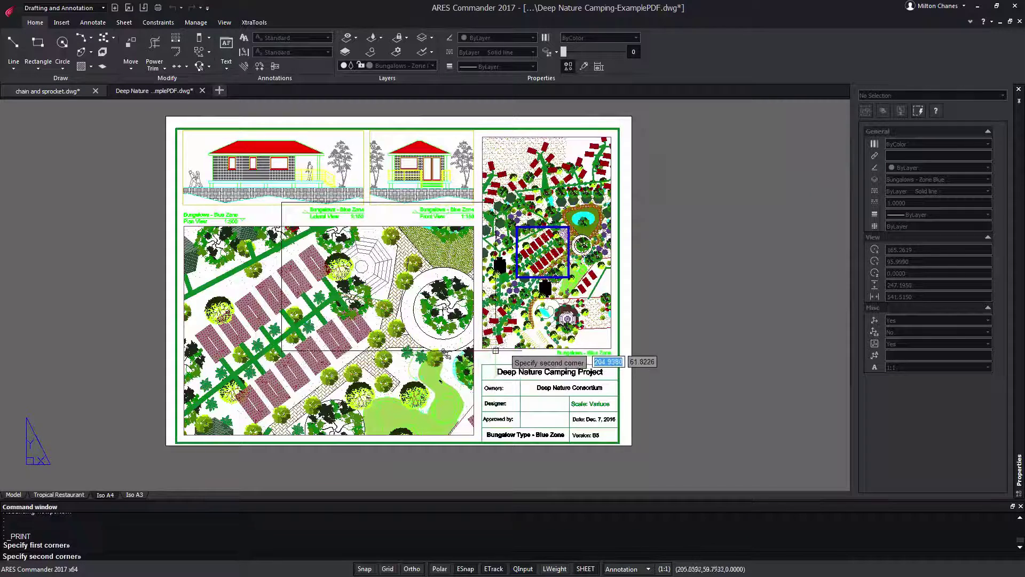
left_click(472, 353)
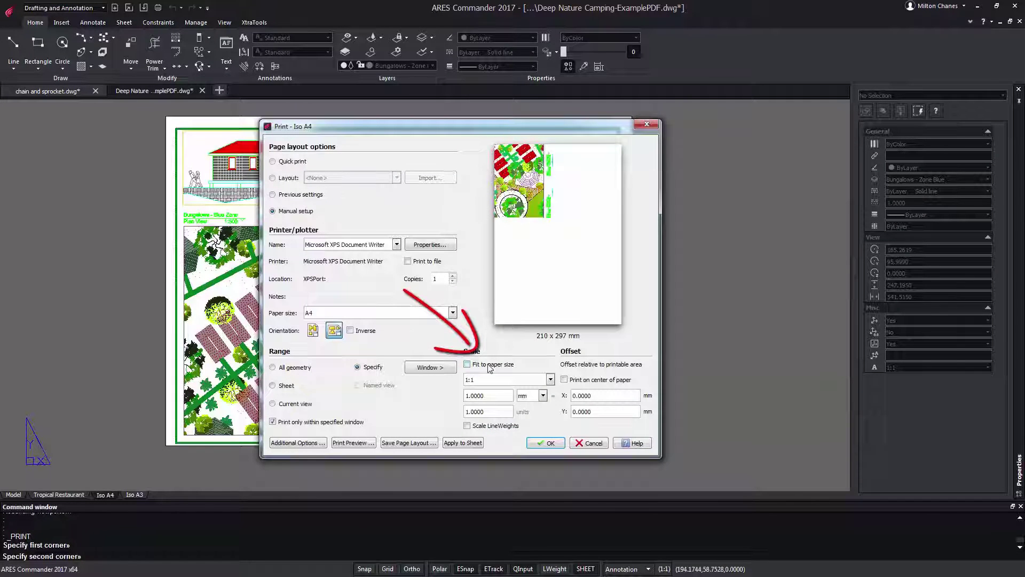
Try fitting the windowed print to the paper at A3 size, and cancel the print setup
left_click(490, 365)
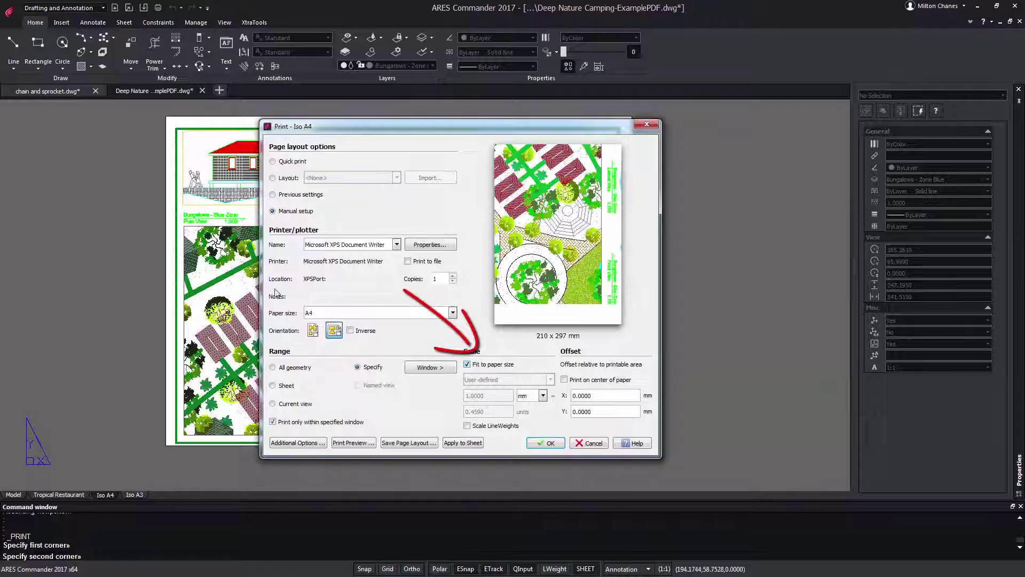
left_click(335, 313)
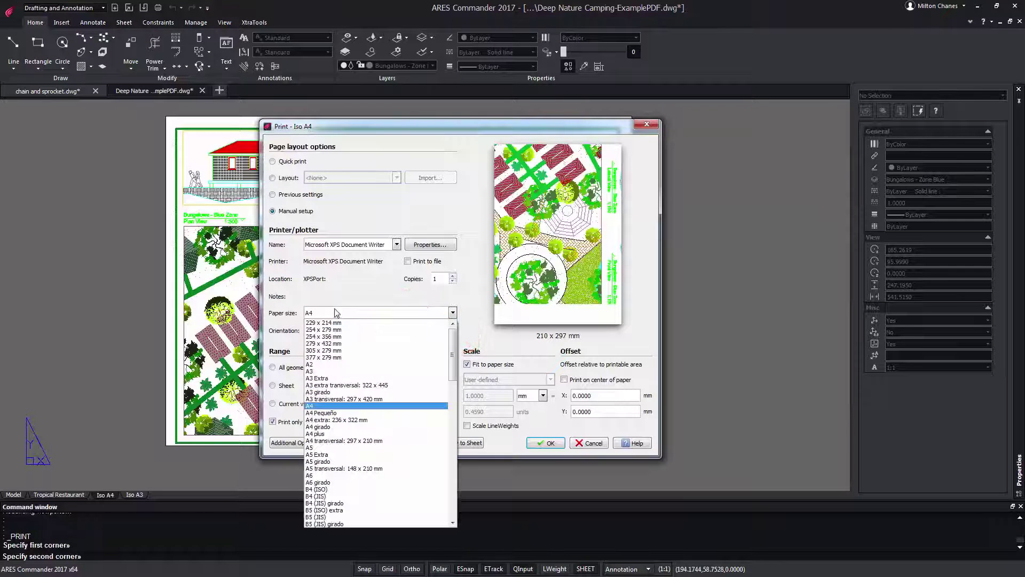
left_click(331, 372)
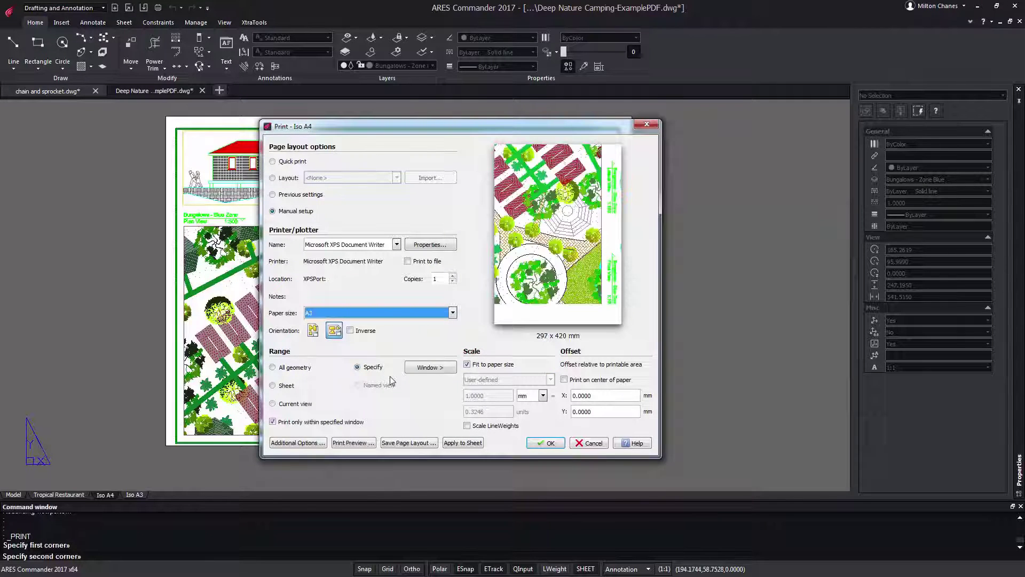
left_click(589, 442)
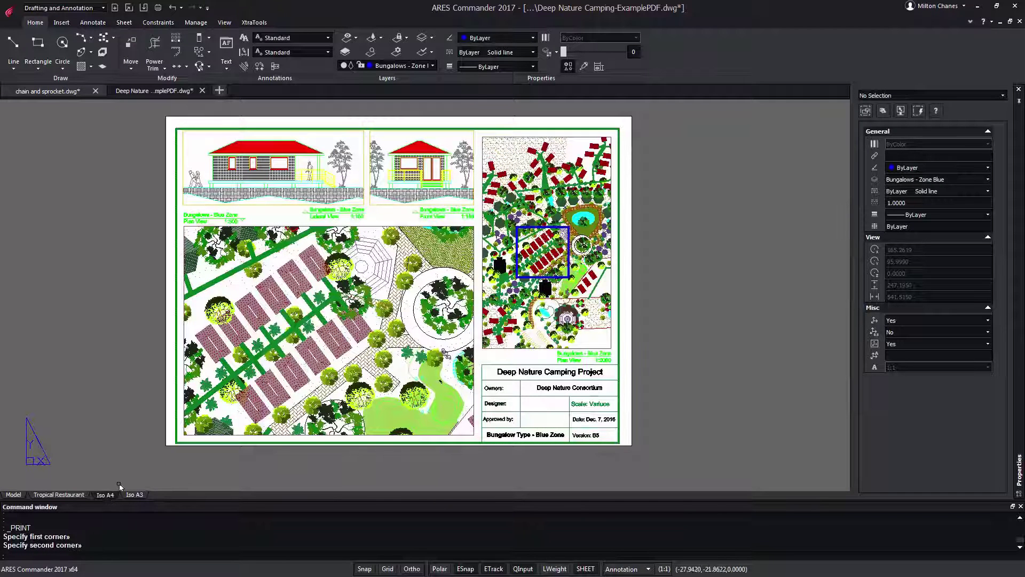
Assign the default.ctb print style table in the additional print options for the Iso A4 sheet and open it for editing
key("ctrl+p")
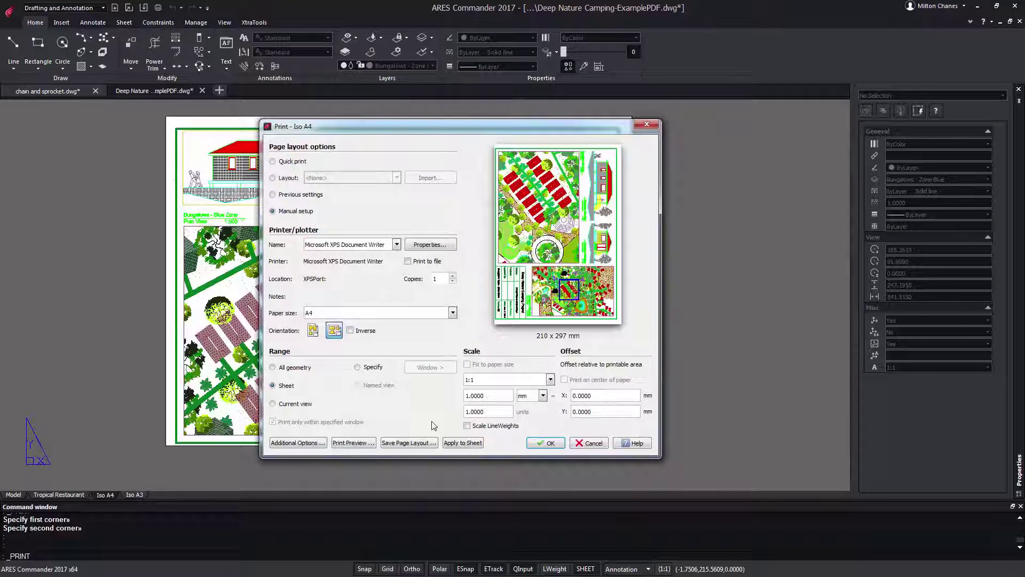
left_click(298, 443)
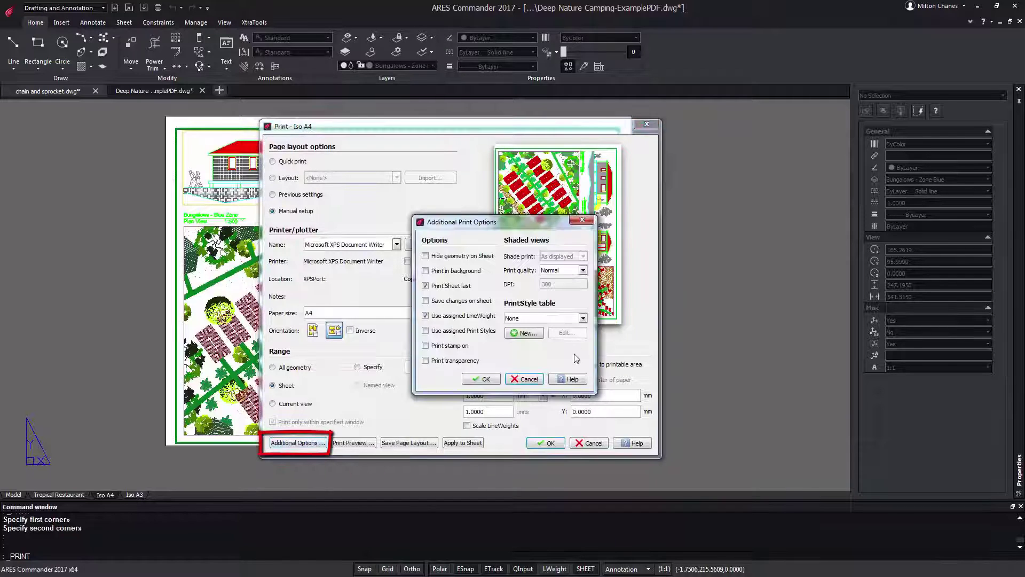
left_click(582, 318)
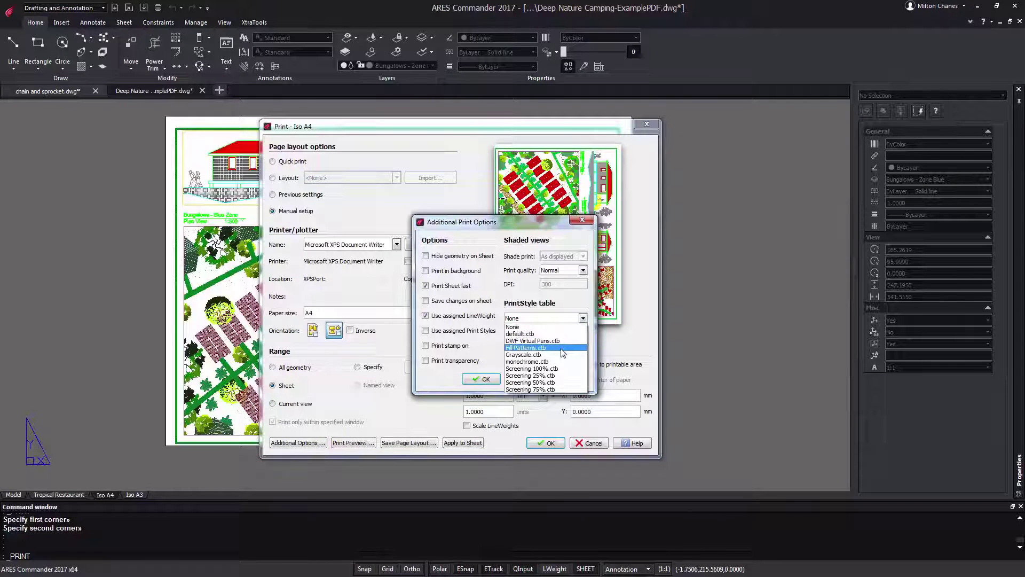
key("Escape")
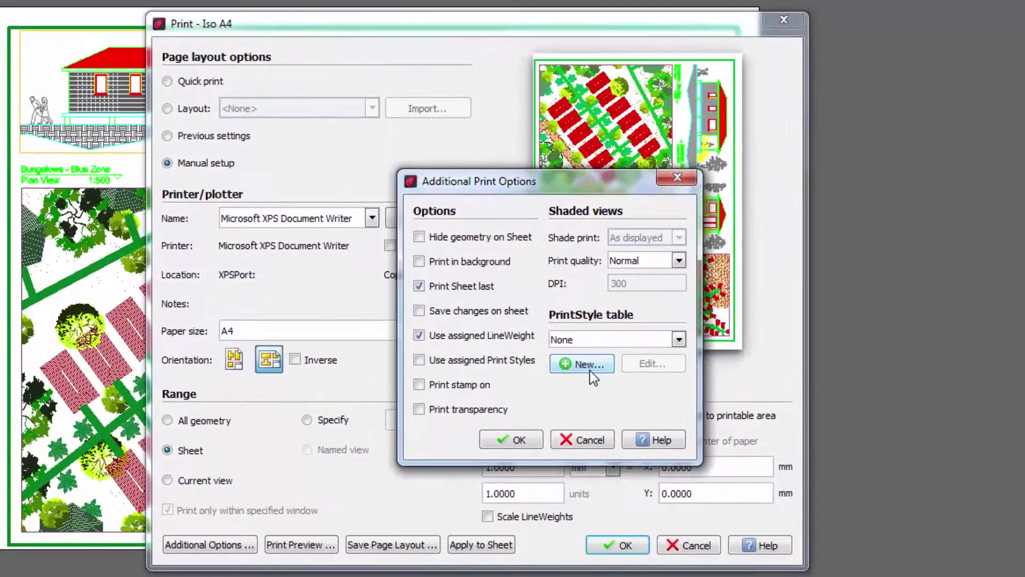
left_click(661, 340)
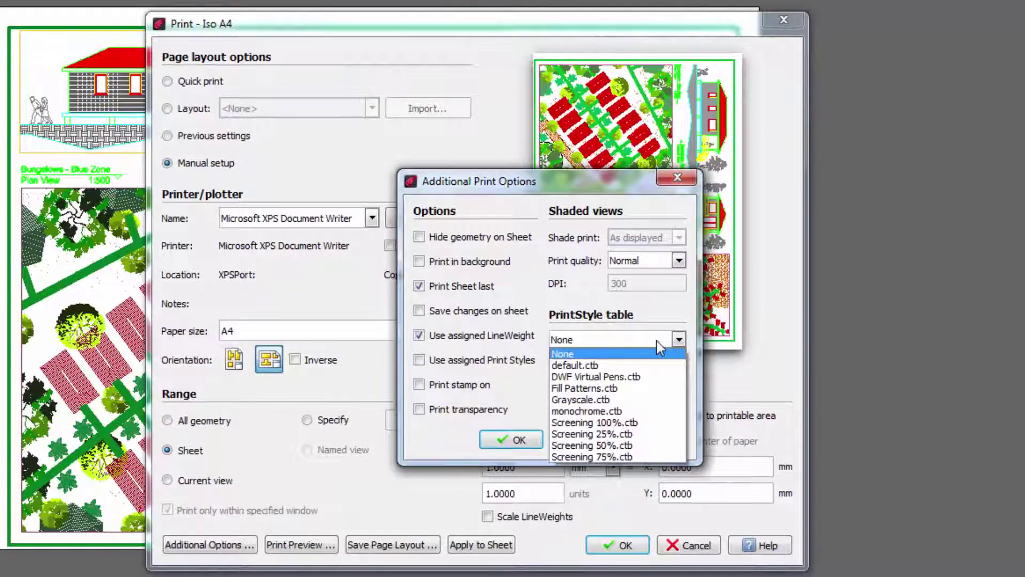
left_click(575, 365)
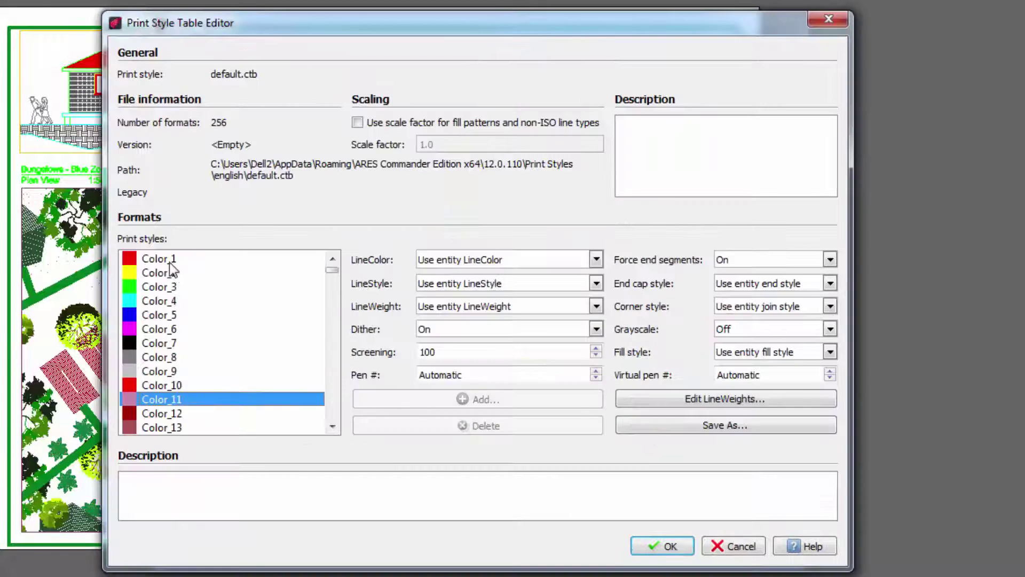
Set the Color_9 print style in default.ctb to Black line color and 0.1000 mm lineweight
left_click(169, 263)
left_click(164, 273)
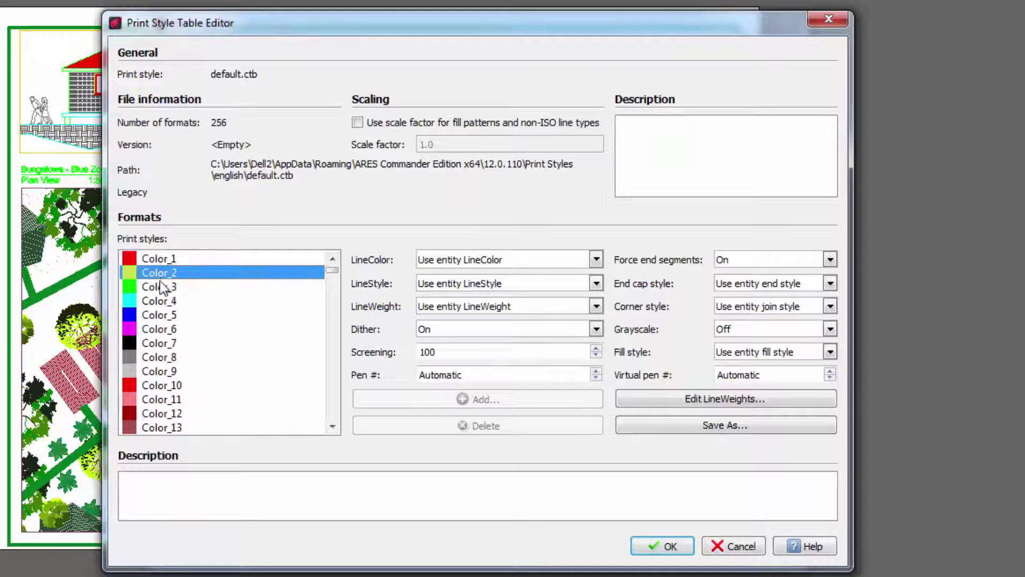
left_click(160, 329)
left_click(162, 370)
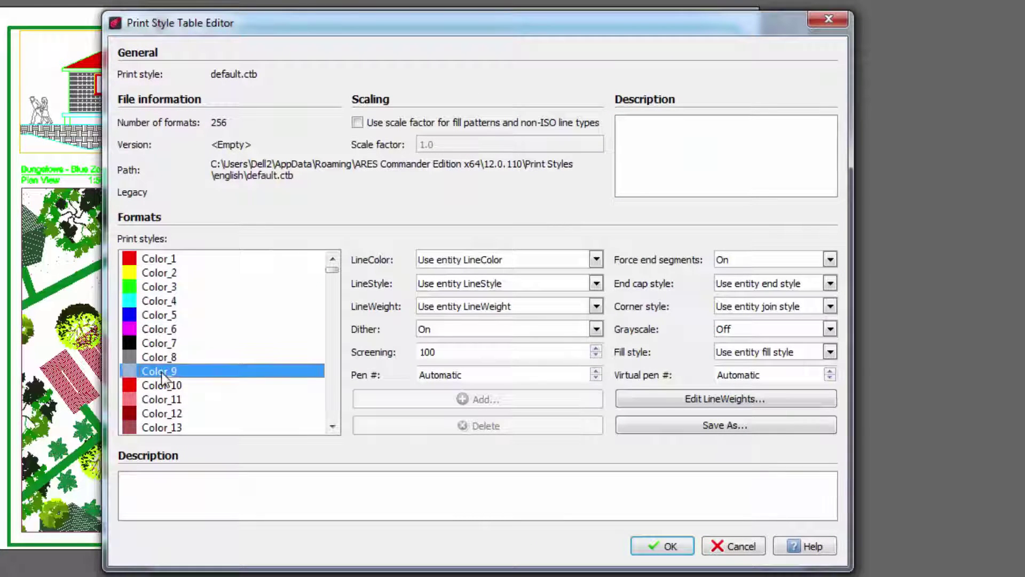
left_click(522, 261)
left_click(440, 283)
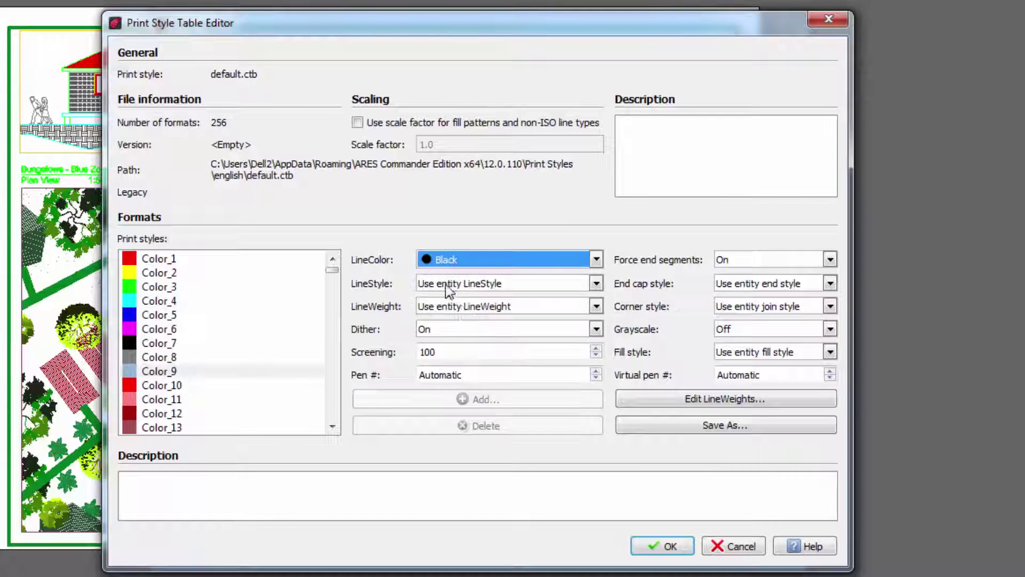
left_click(463, 306)
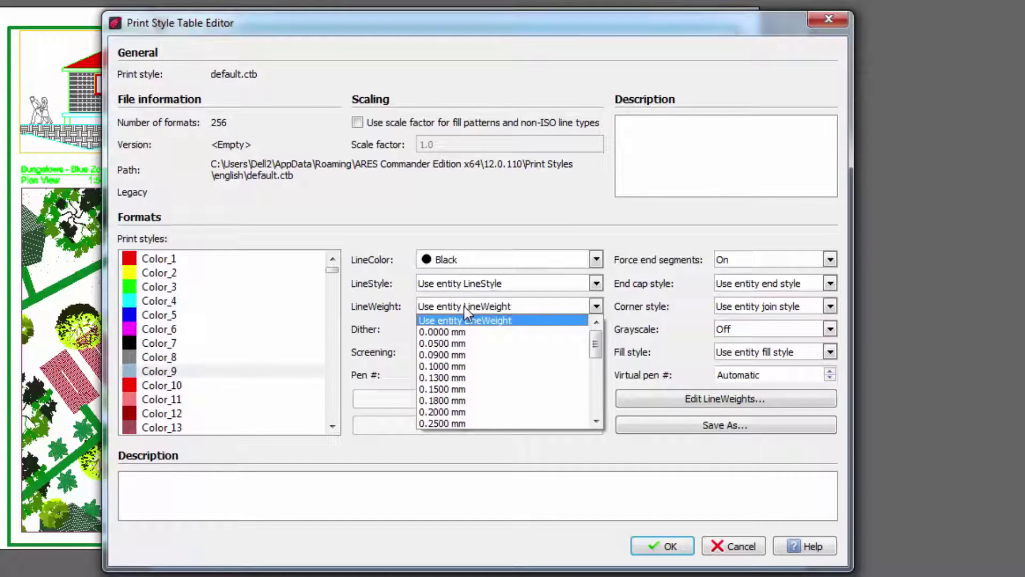
left_click(468, 366)
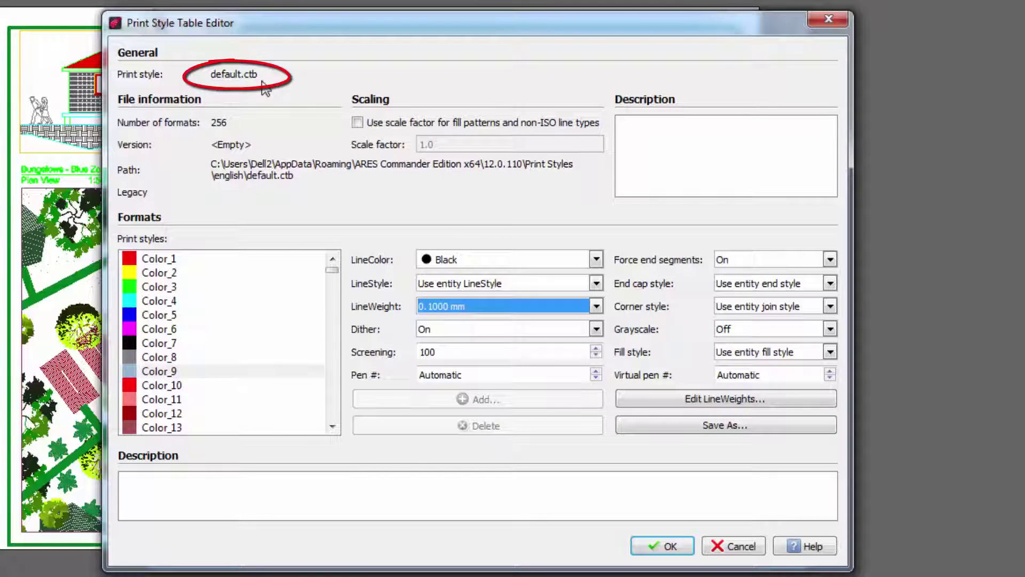
left_click(526, 490)
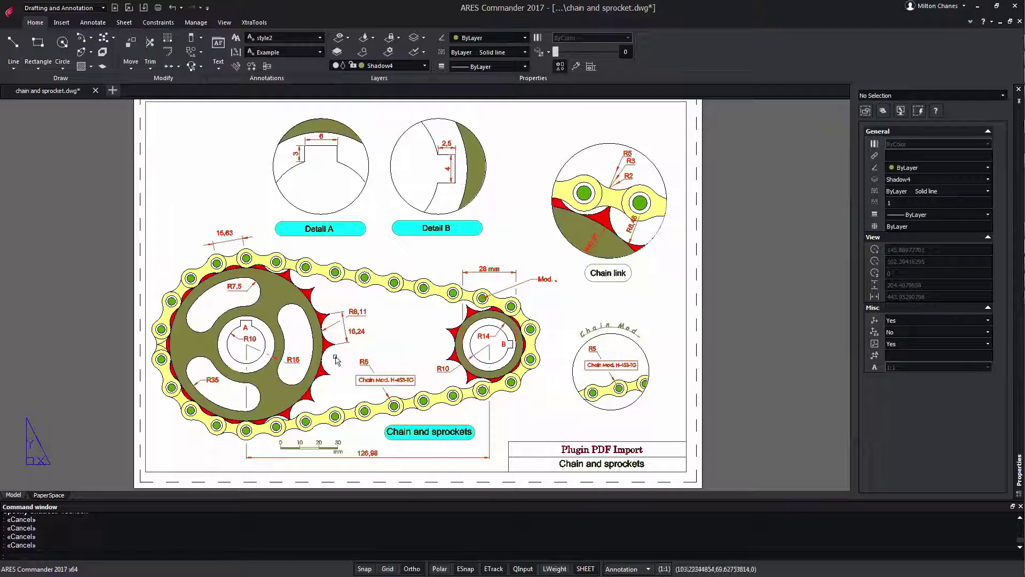
In the chain and sprocket drawing, transfer the scale bar below the large sprocket from model space to paper space with CHANGESPACE
double_click(388, 363)
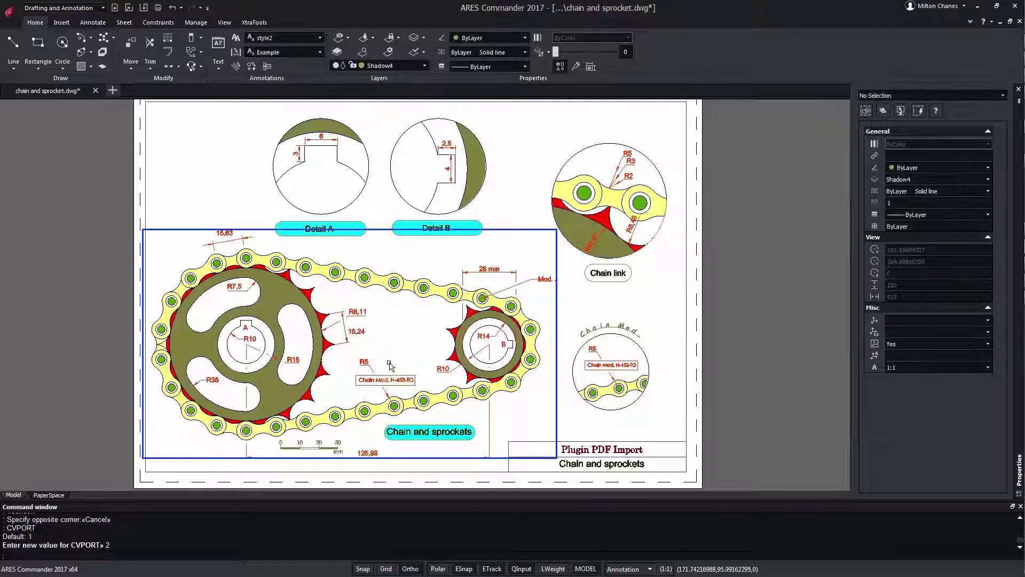
type("CHAN")
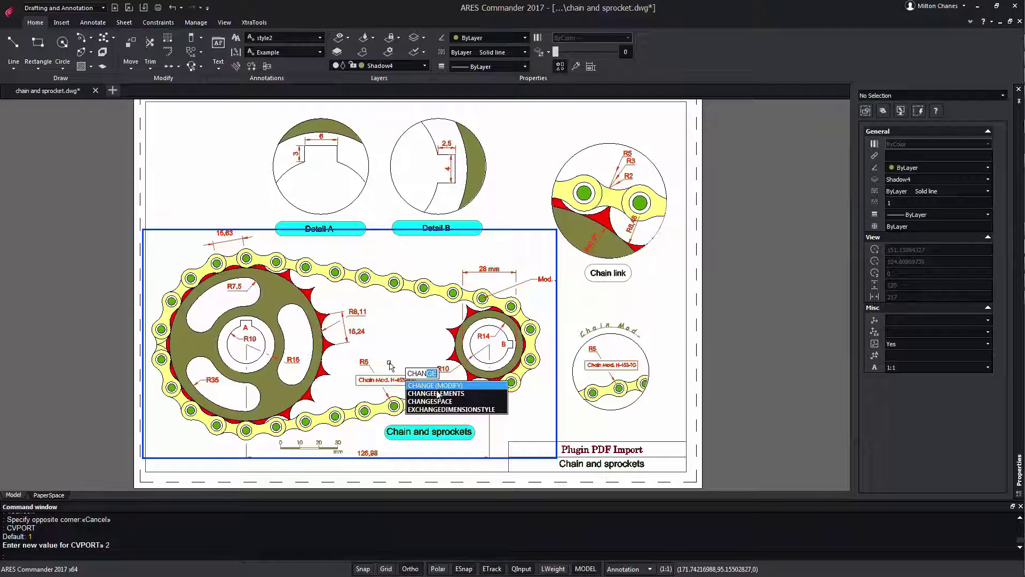
left_click(461, 401)
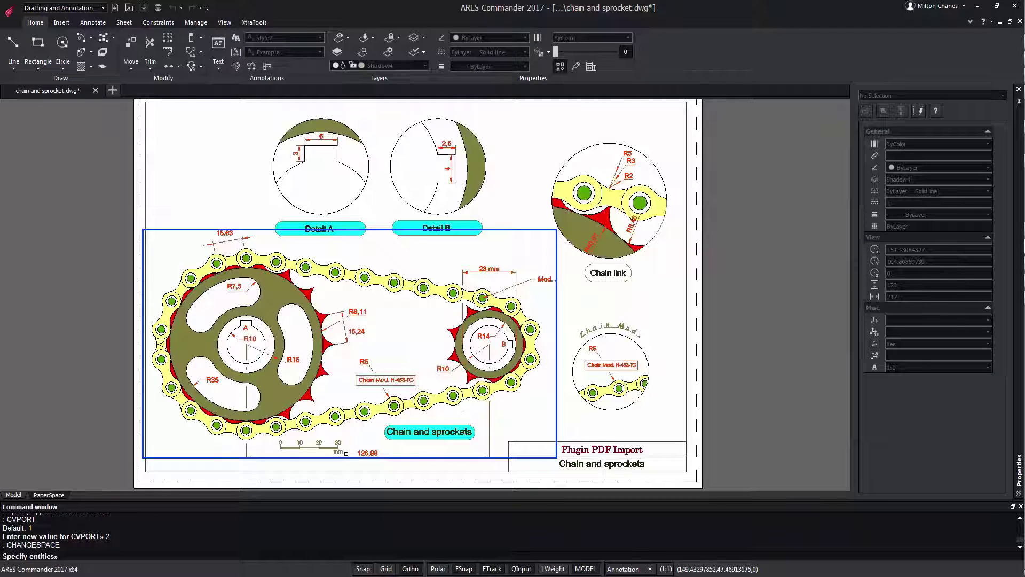
left_click(283, 455)
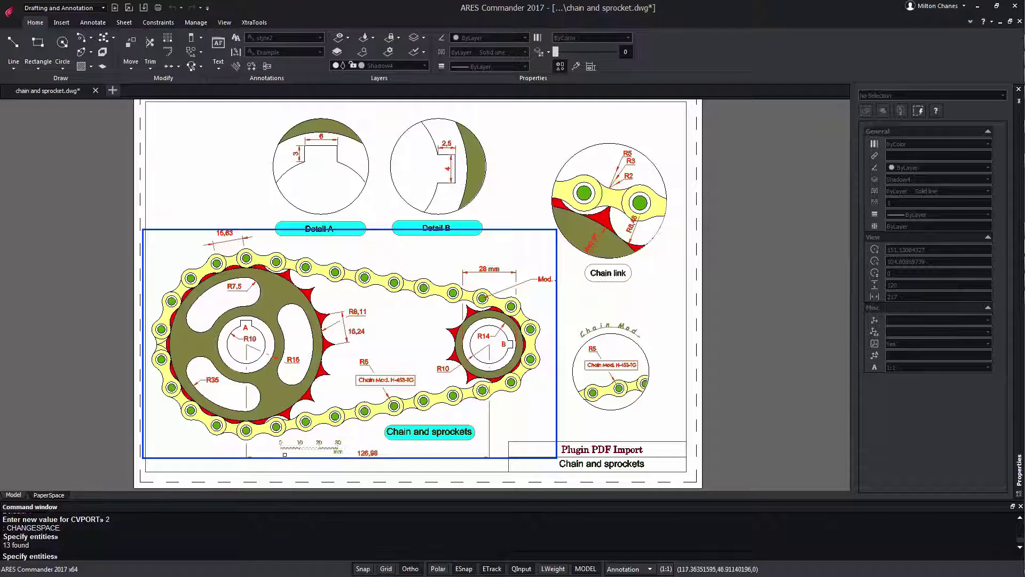
key("Return")
key("Return")
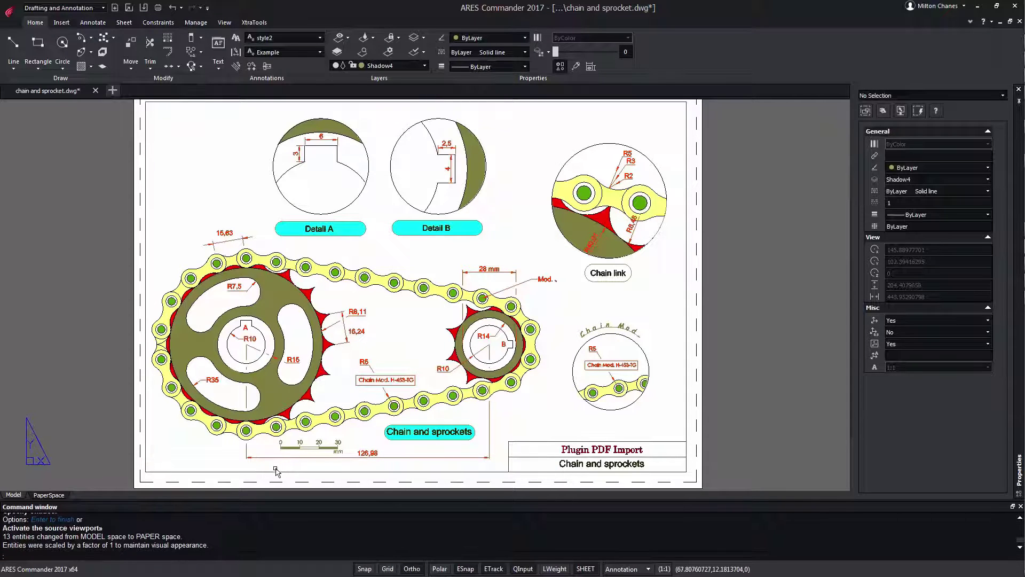
Check the scale bar's entities on the sheet by selecting them, and clear the selection
left_click(275, 468)
left_click(350, 434)
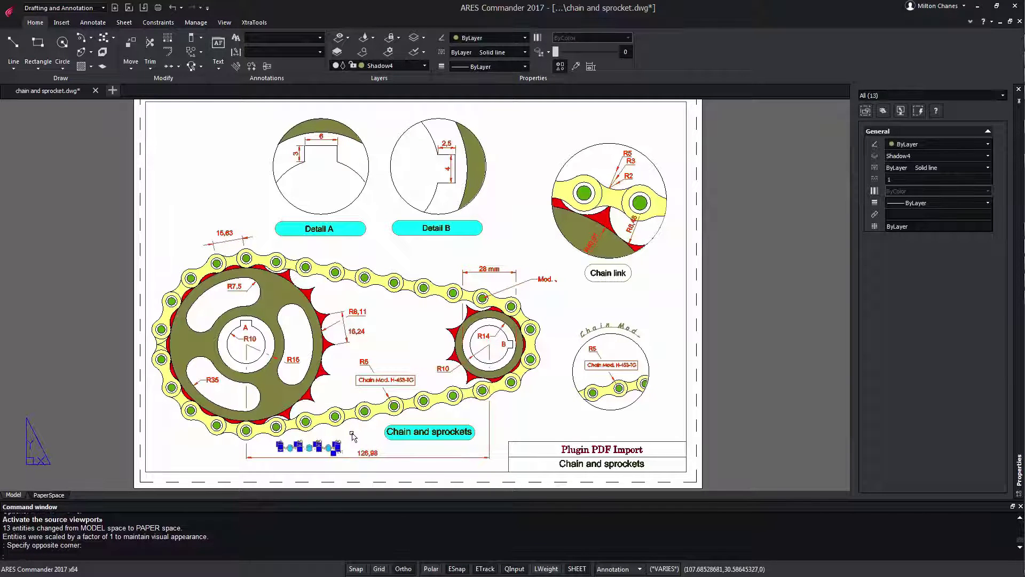
key("Escape")
left_click(350, 462)
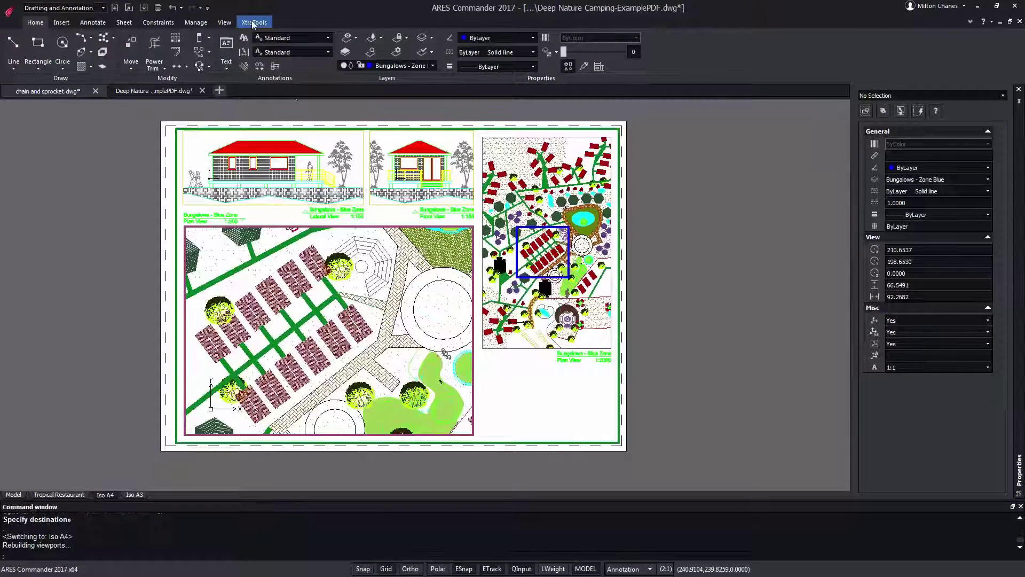
In the Deep Nature Camping drawing, bring up the XtraTools commands and leave the active plan-view viewport for sheet space
left_click(253, 23)
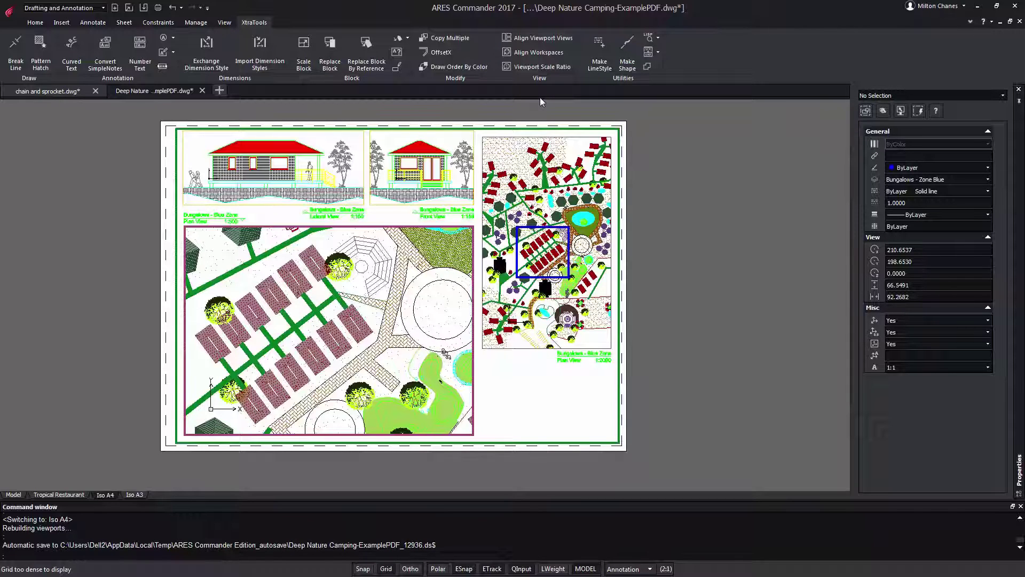
double_click(751, 122)
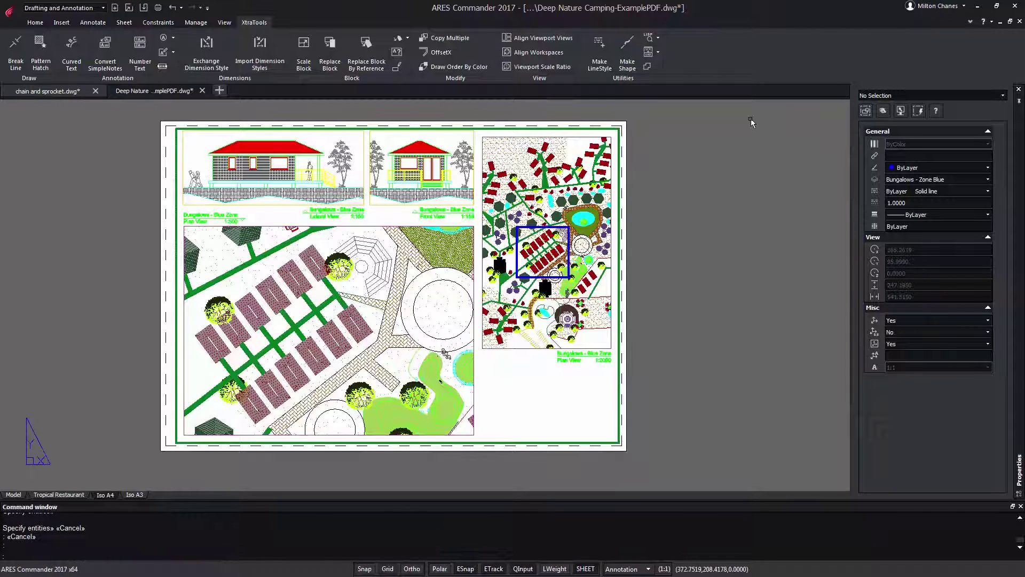